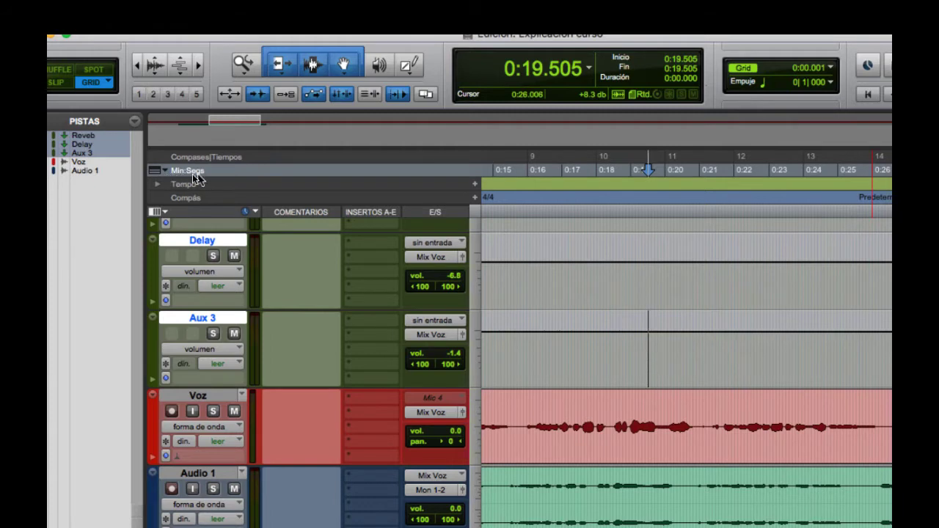
Show the Marcadores ruler in the timeline of the Edit window.
{"action": "left_click", "coordinate": [166, 171]}
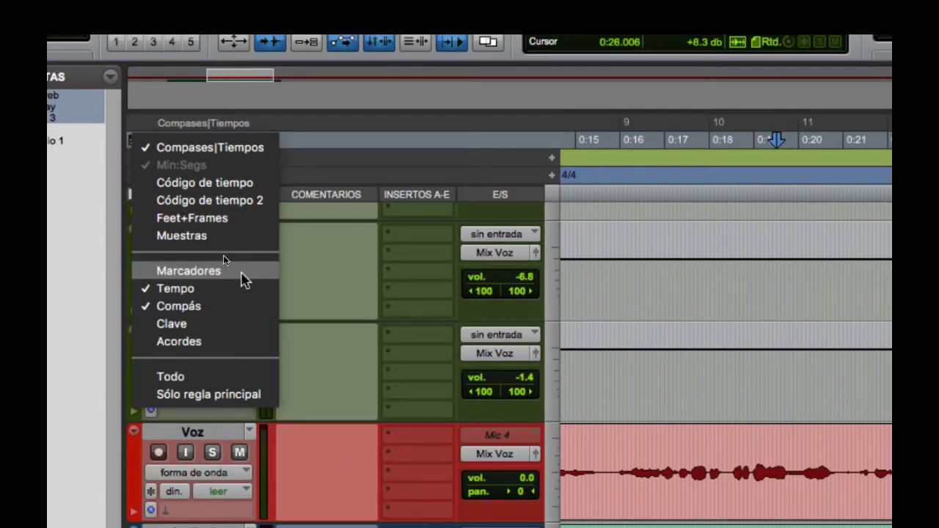
{"action": "left_click", "coordinate": [237, 169]}
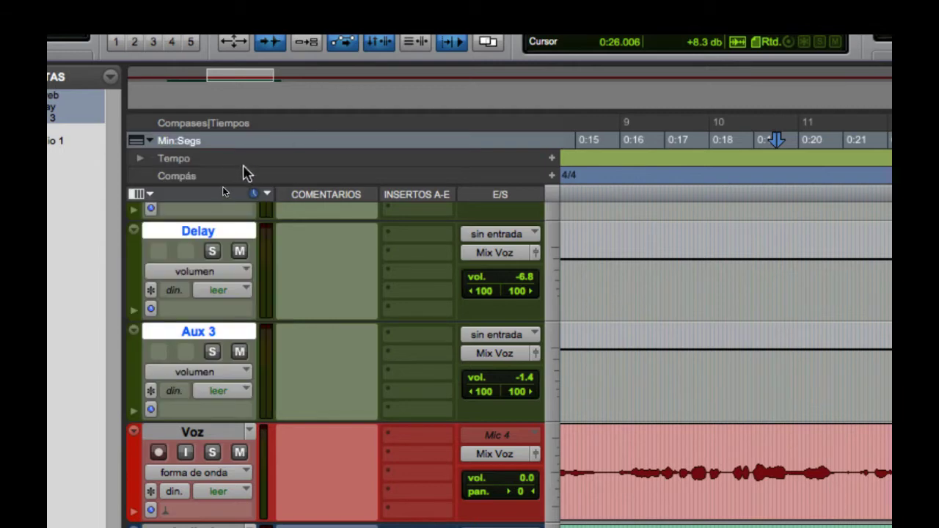
{"action": "left_click", "coordinate": [146, 143]}
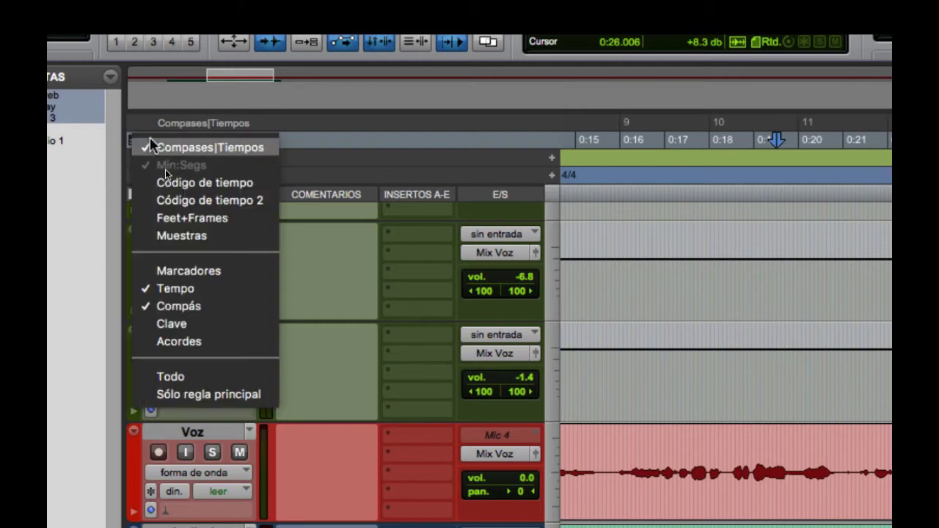
{"action": "left_click", "coordinate": [218, 273]}
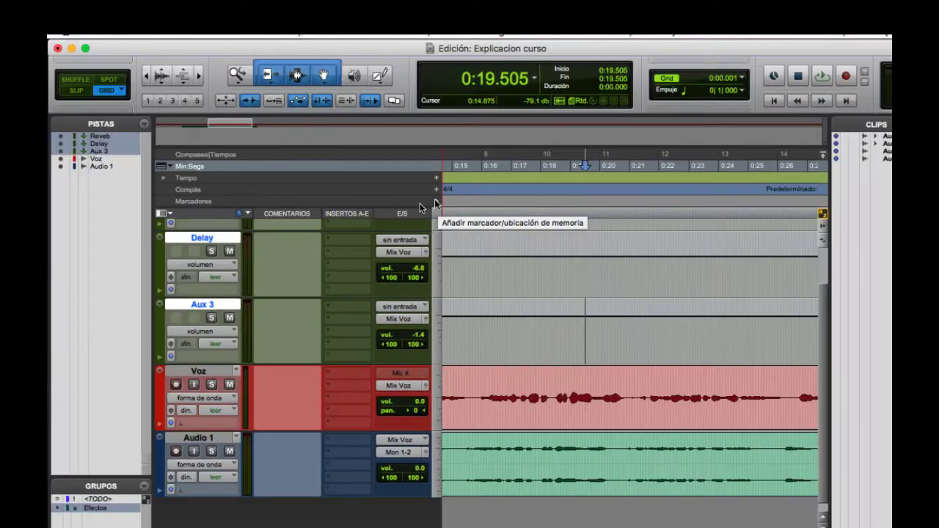
Add a default-named marker at 0:19.505 and open the time-reference options for another new memory location.
{"action": "left_click", "coordinate": [444, 201]}
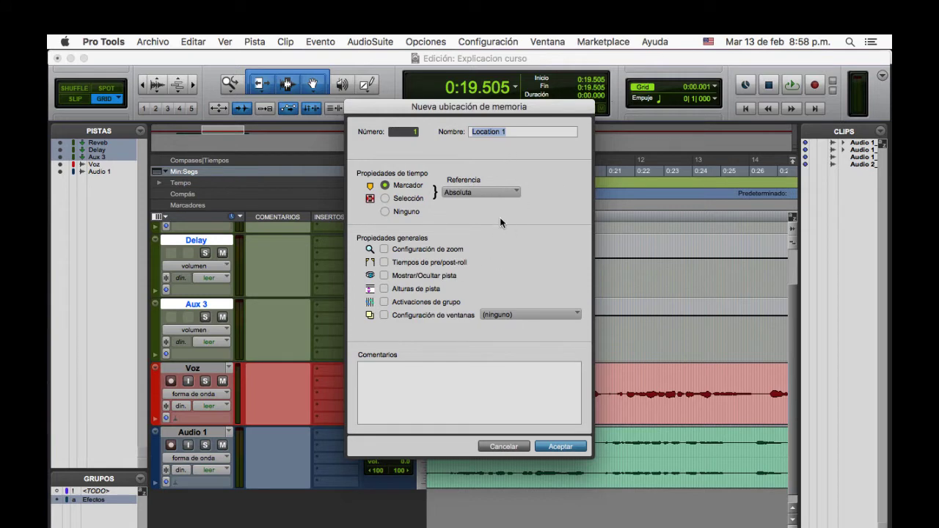
{"action": "left_click", "coordinate": [503, 445]}
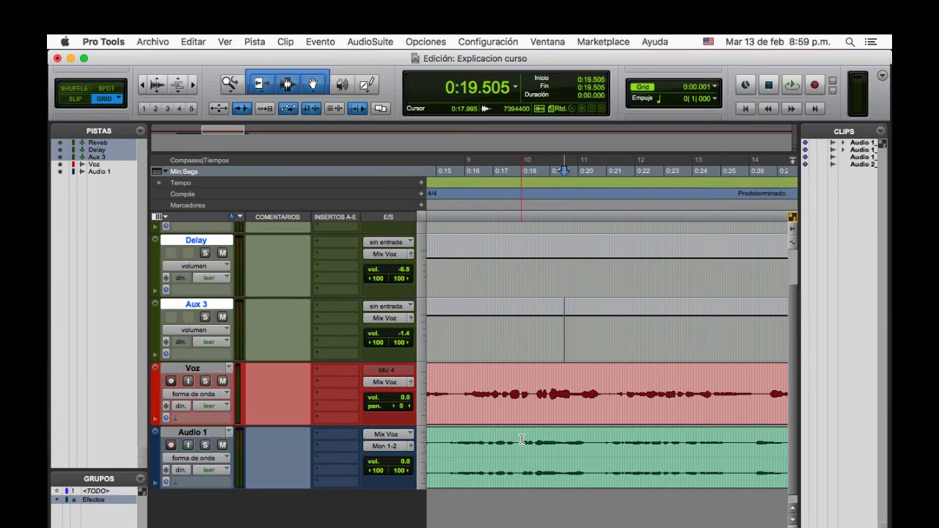
{"action": "key", "text": "KP_Enter"}
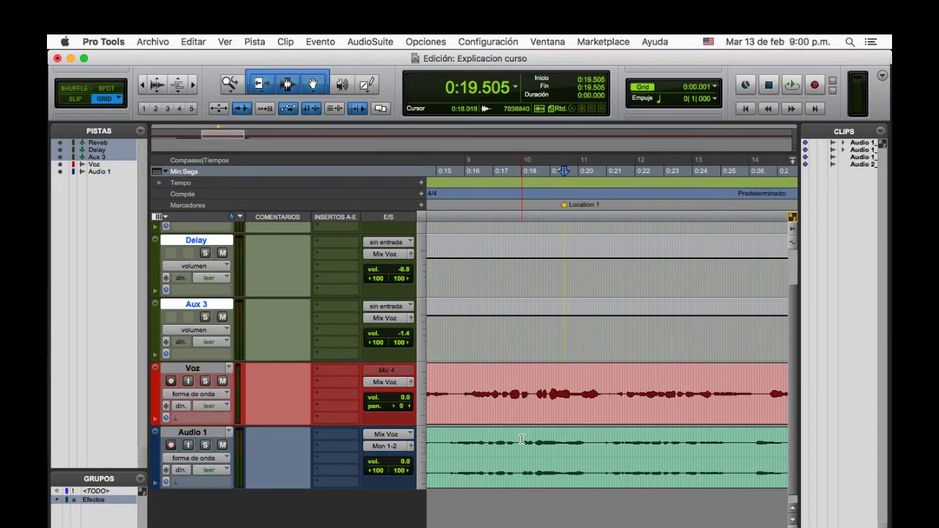
{"action": "key", "text": "KP_Enter"}
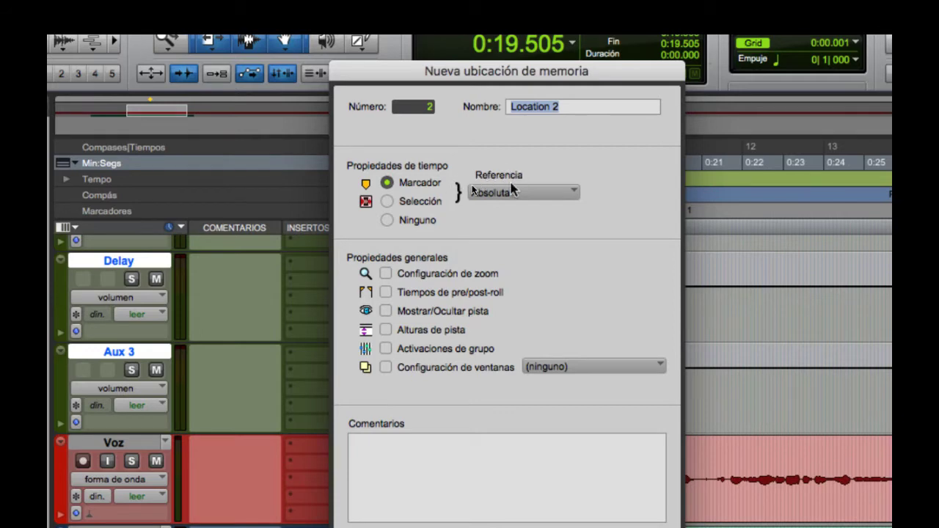
{"action": "left_click", "coordinate": [547, 194]}
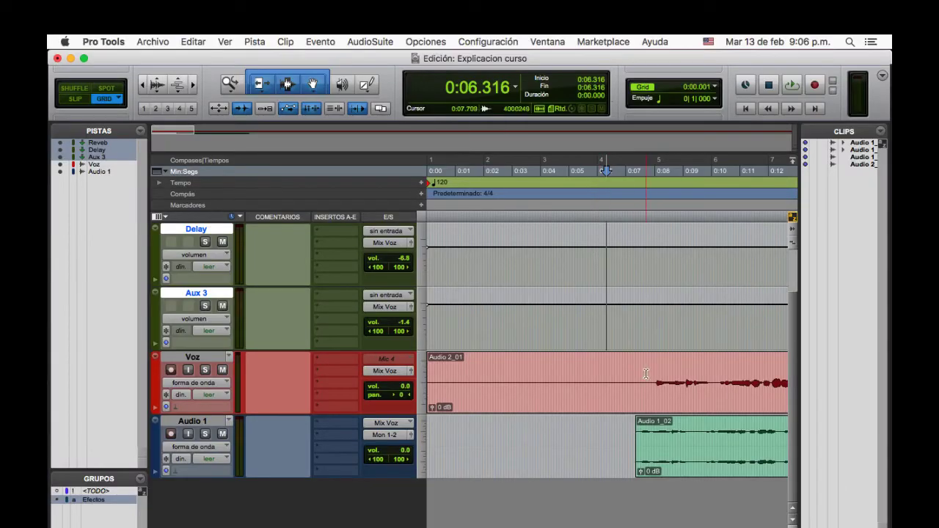
Create a marker named Intro at 0:07.895 with the reference Compás | Tiempo, and play the session from it.
{"action": "left_click", "coordinate": [651, 372]}
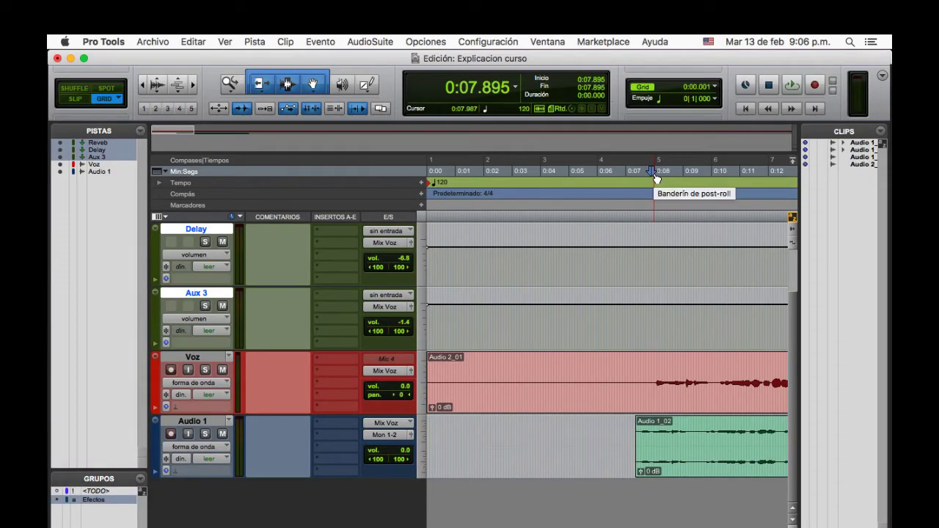
{"action": "key", "text": "KP_Enter"}
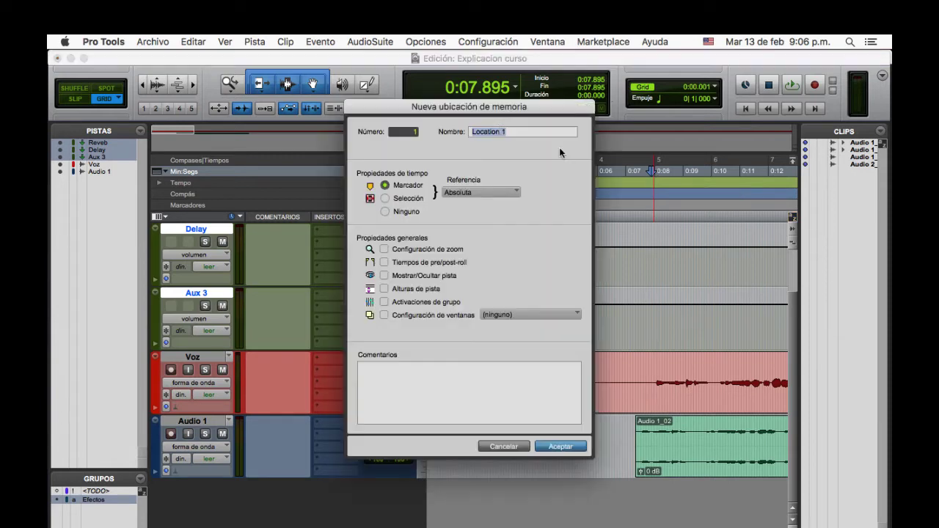
{"action": "key", "text": "BackSpace"}
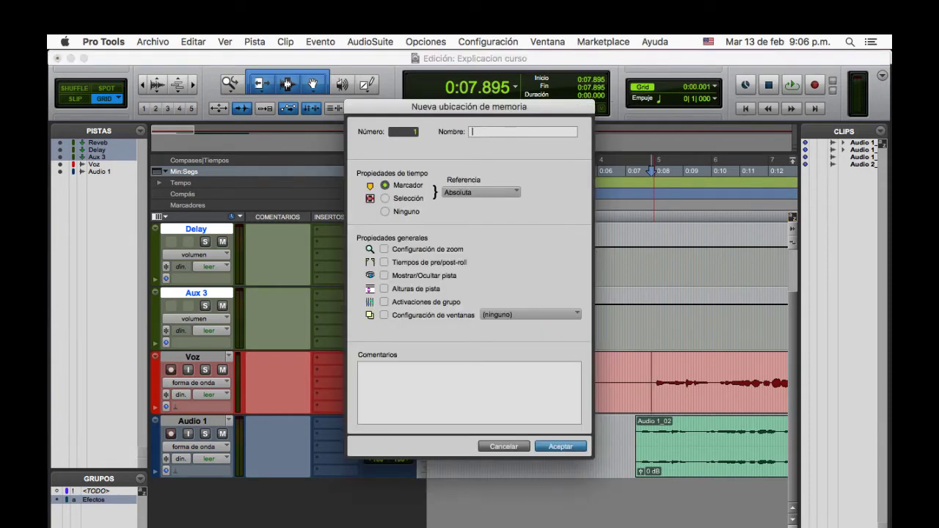
{"action": "type", "text": "Intro"}
{"action": "left_click", "coordinate": [475, 191]}
{"action": "left_click", "coordinate": [481, 182]}
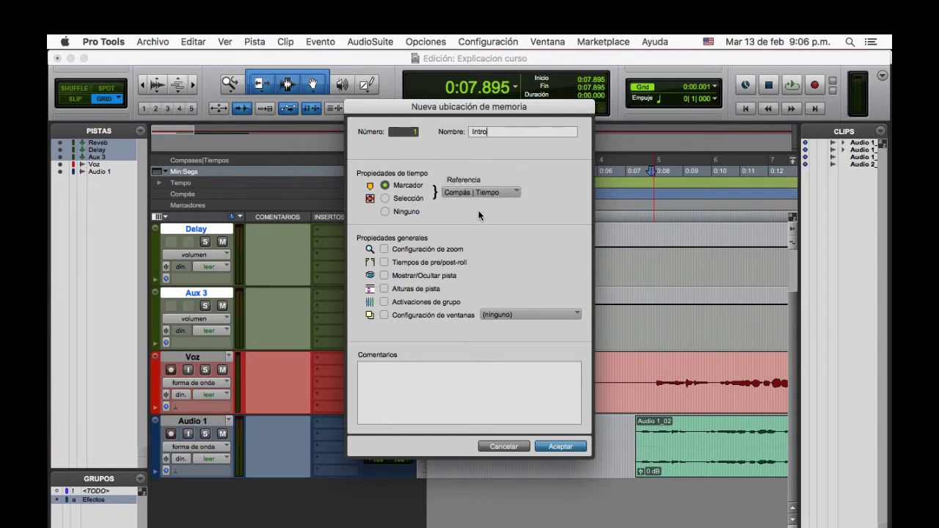
{"action": "left_click", "coordinate": [549, 449]}
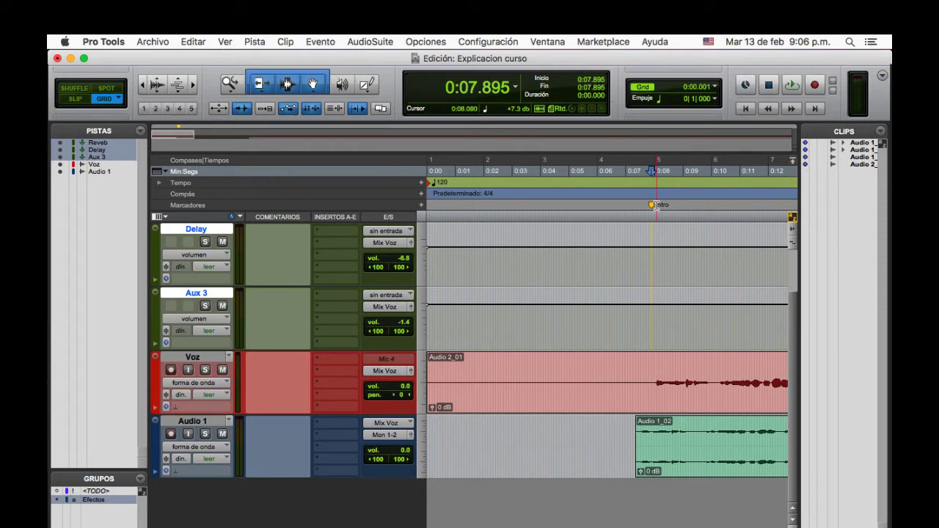
{"action": "key", "text": "space"}
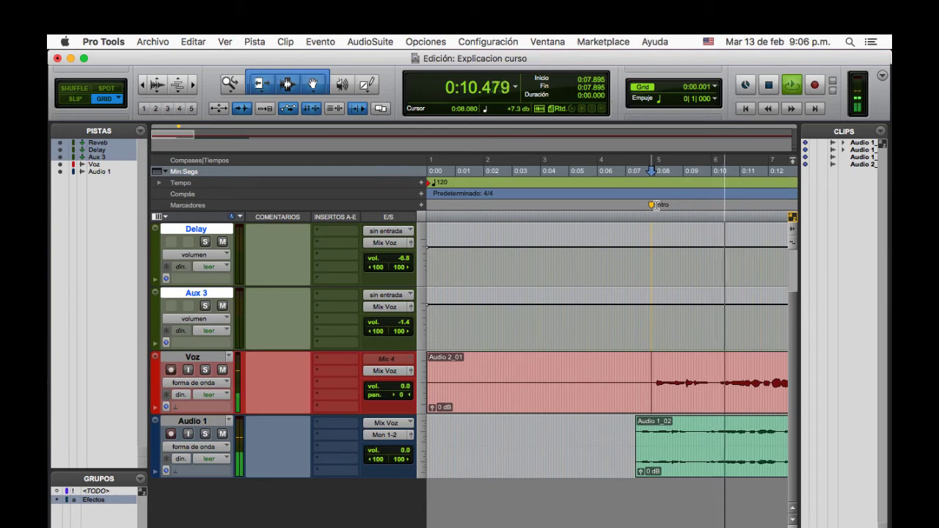
{"action": "key", "text": "space"}
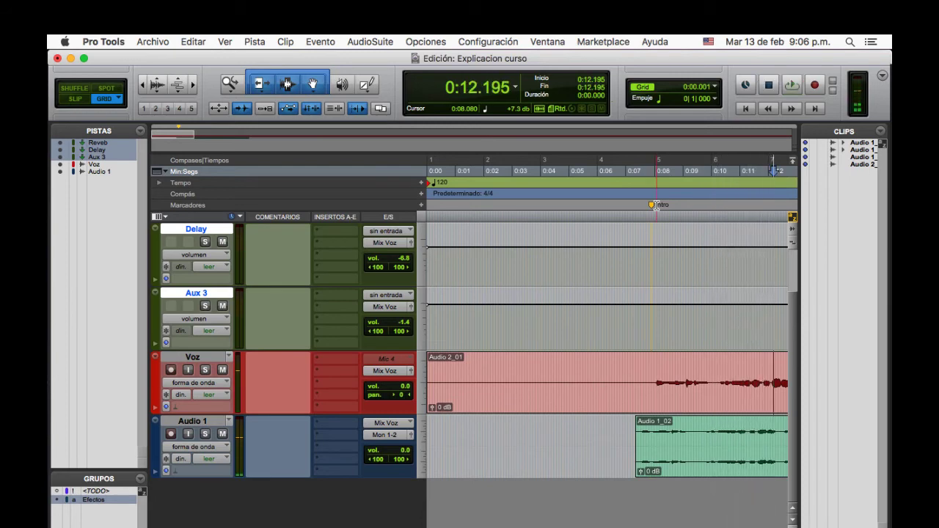
Create a marker named Bateria at 0:15.813 with the reference set to Compás | Tiempo.
{"action": "scroll", "coordinate": [655, 206], "scroll_direction": "right", "scroll_amount": 5}
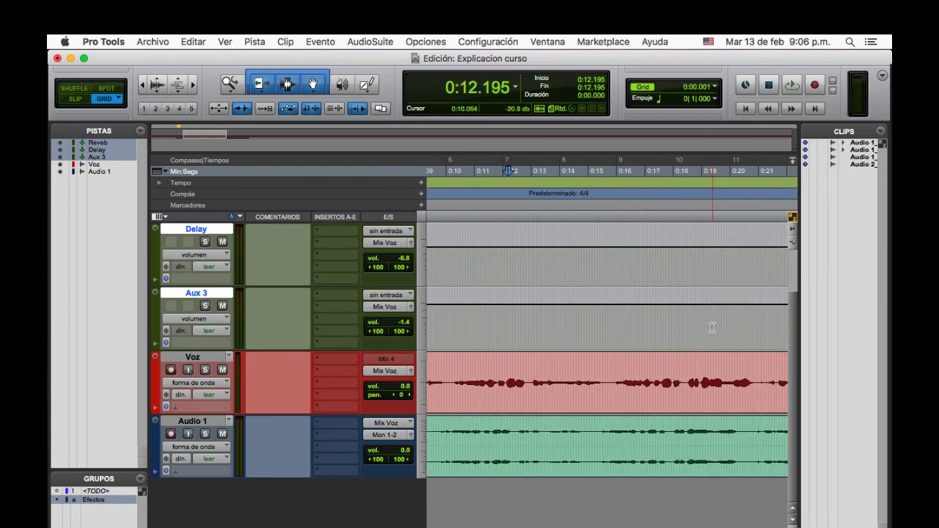
{"action": "left_click", "coordinate": [612, 204]}
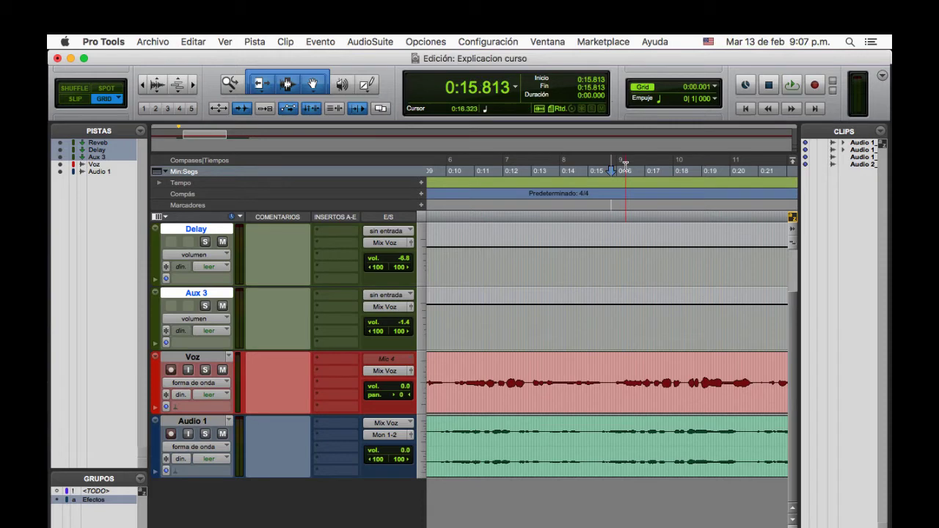
{"action": "key", "text": "KP_Enter"}
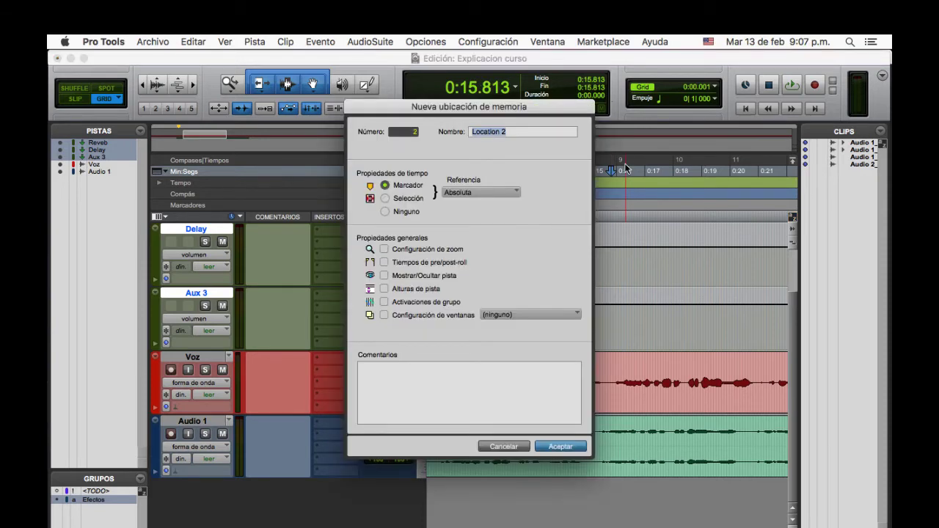
{"action": "type", "text": "Bateria"}
{"action": "left_click", "coordinate": [480, 195]}
{"action": "left_click", "coordinate": [480, 195]}
{"action": "left_click", "coordinate": [486, 194]}
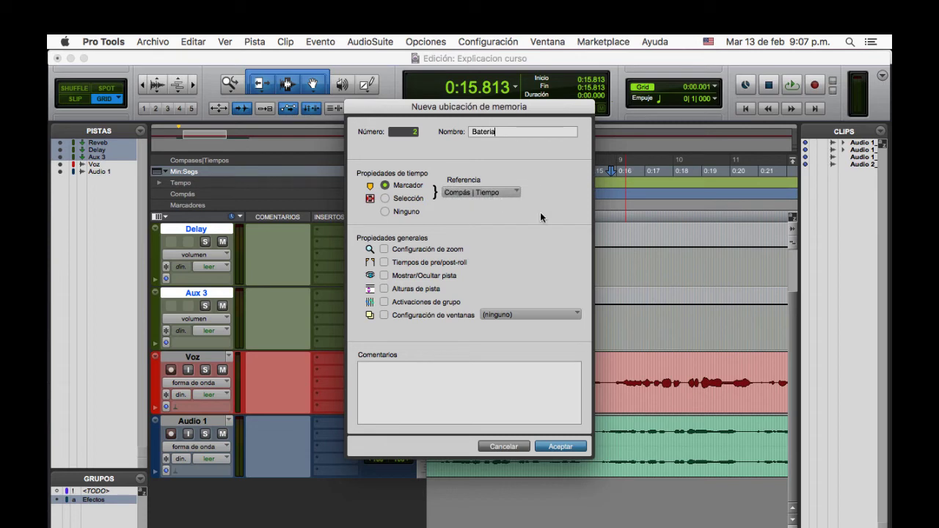
{"action": "key", "text": "Return"}
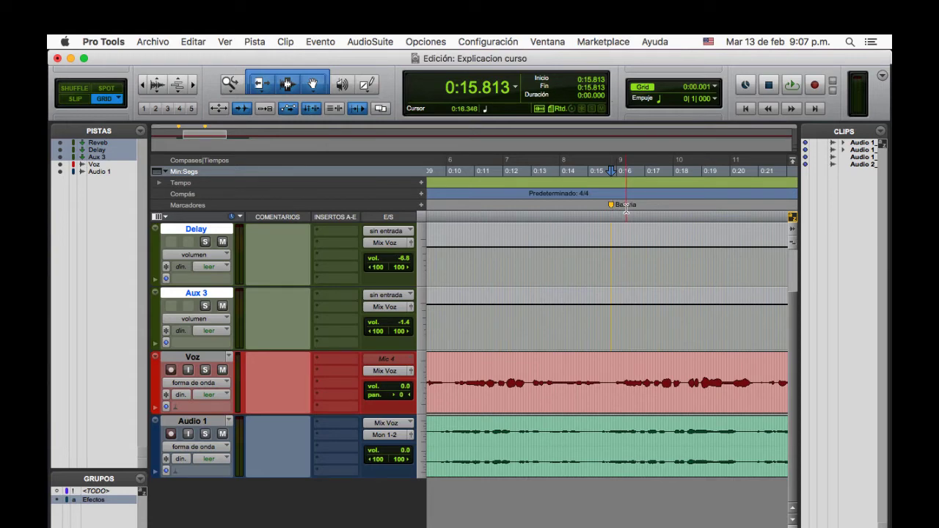
Create a marker named Verso 1 at 0:25.728 with the reference set to Compás | Tiempo.
{"action": "key", "text": "r"}
{"action": "key", "text": "r"}
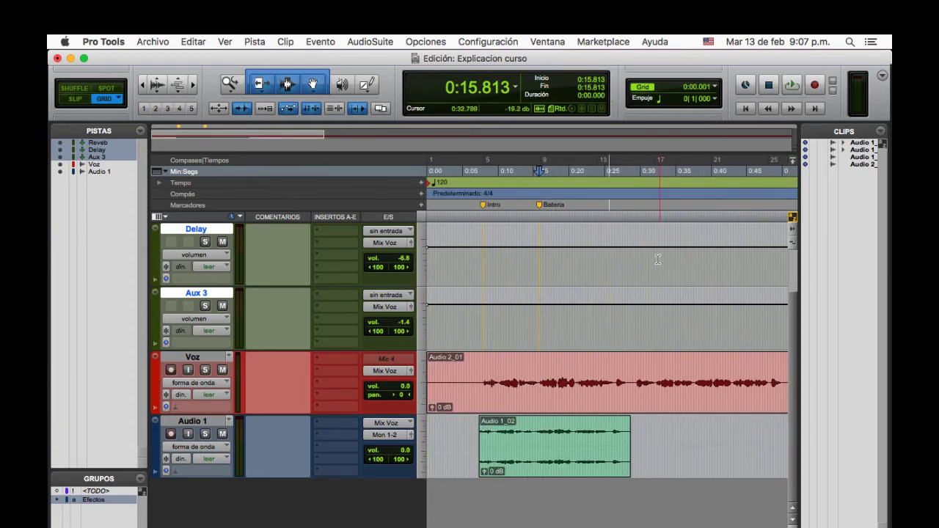
{"action": "left_click", "coordinate": [612, 204]}
{"action": "left_click", "coordinate": [606, 203]}
{"action": "left_click", "coordinate": [609, 203]}
{"action": "key", "text": "n"}
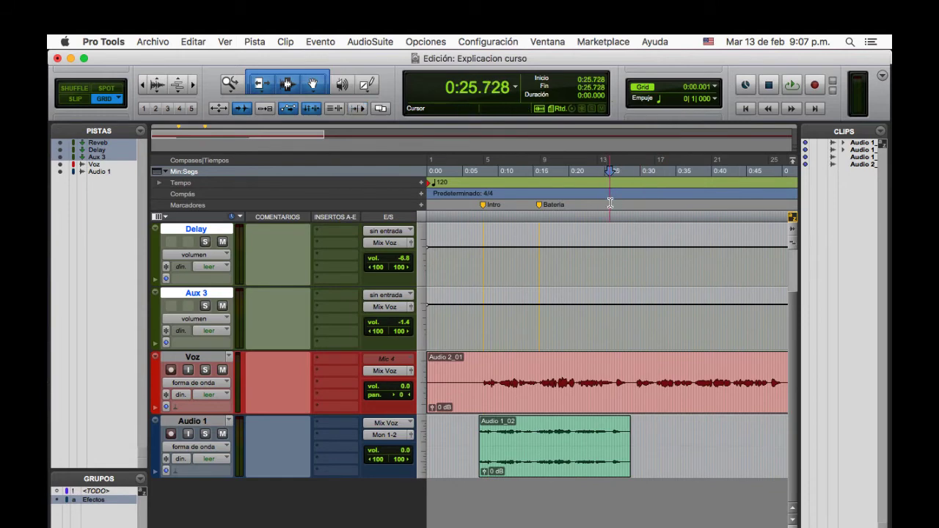
{"action": "key", "text": "n"}
{"action": "key", "text": "Return"}
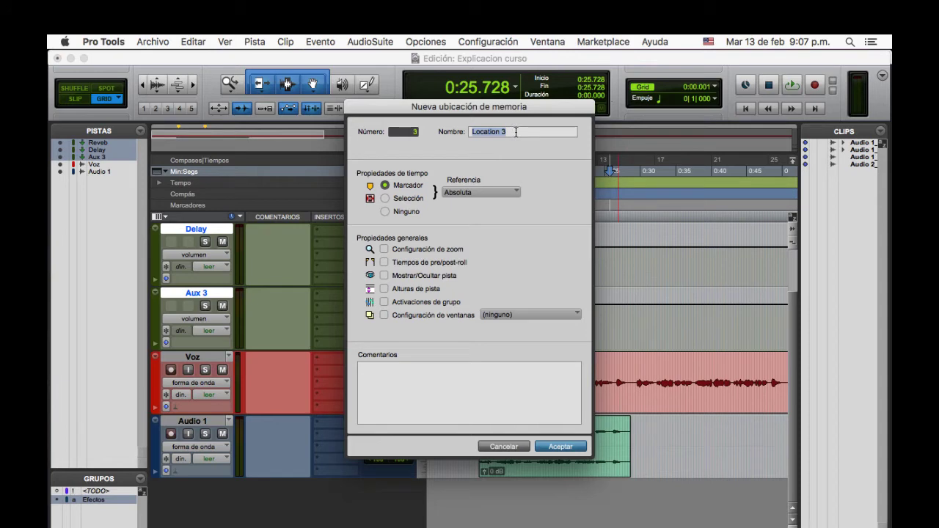
{"action": "type", "text": "Verso 1"}
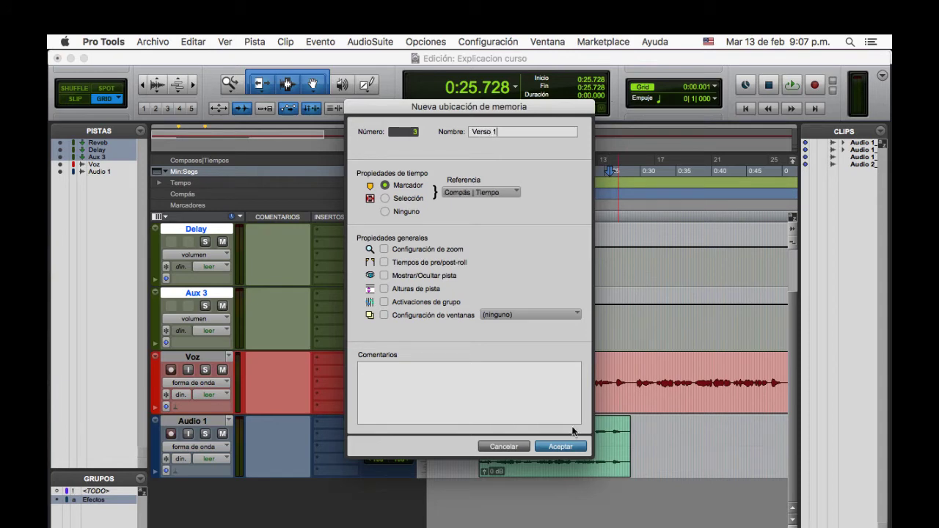
{"action": "left_click", "coordinate": [560, 446]}
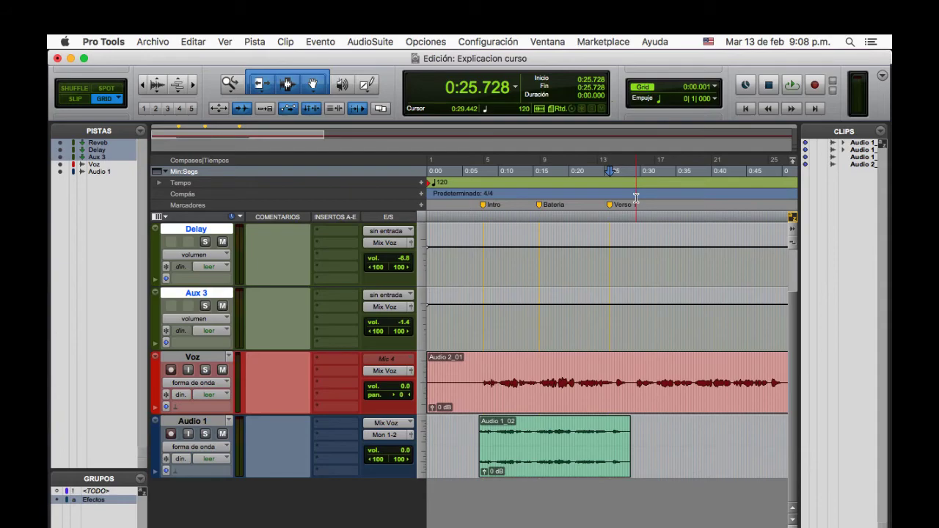
Open the color palette from the Reveb track, switch its target to Marcadores, and color the Intro marker light blue.
{"action": "left_click", "coordinate": [489, 195]}
{"action": "double_click", "coordinate": [156, 248]}
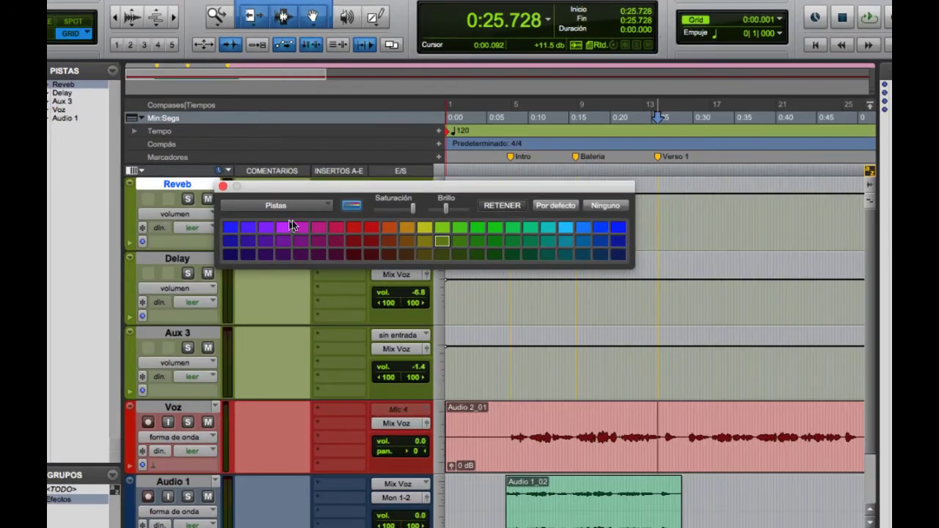
{"action": "left_click", "coordinate": [284, 211]}
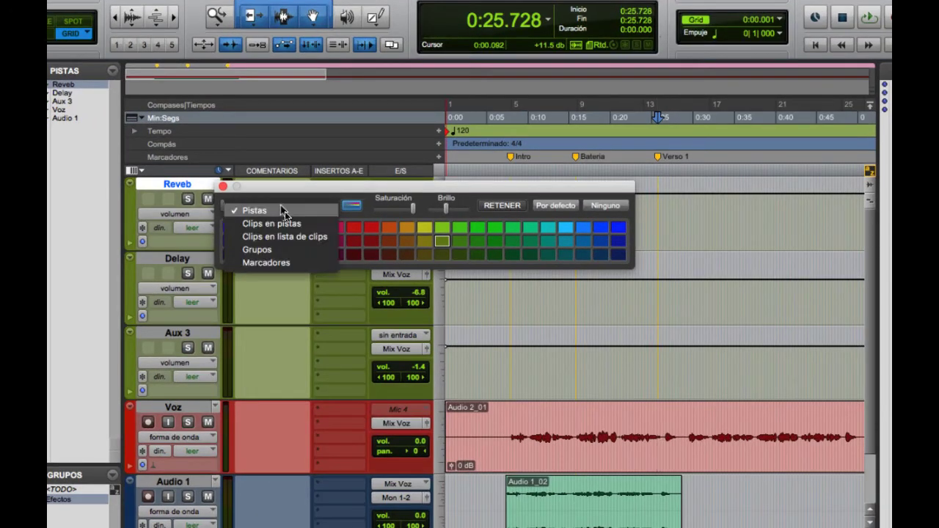
{"action": "left_click", "coordinate": [265, 263]}
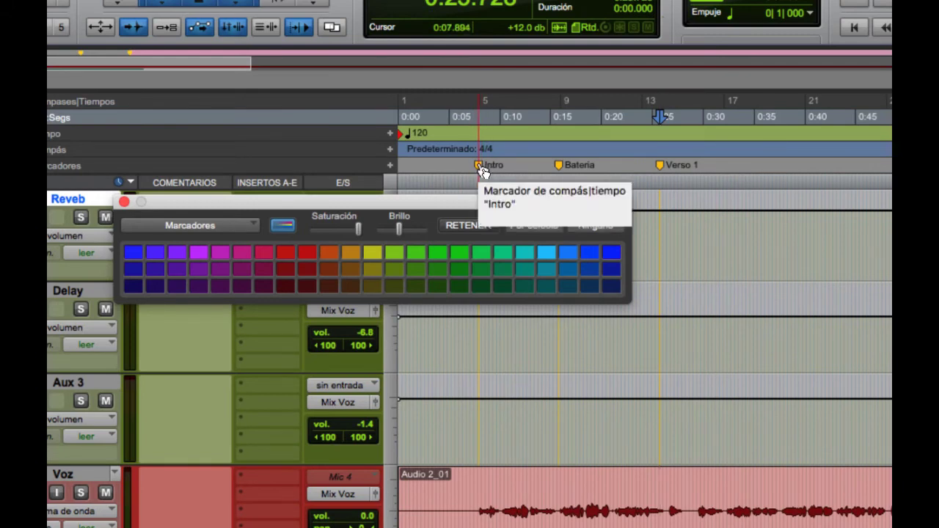
{"action": "left_click", "coordinate": [483, 169]}
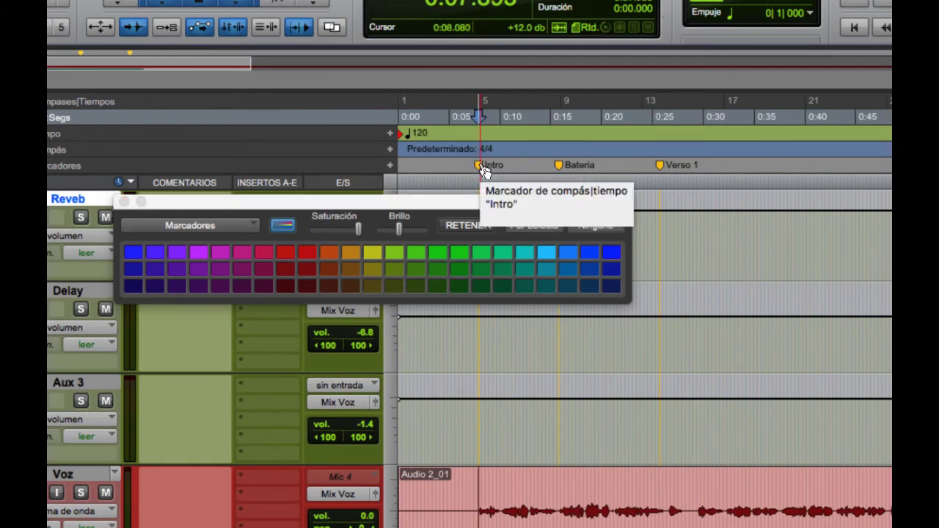
{"action": "left_click", "coordinate": [546, 254]}
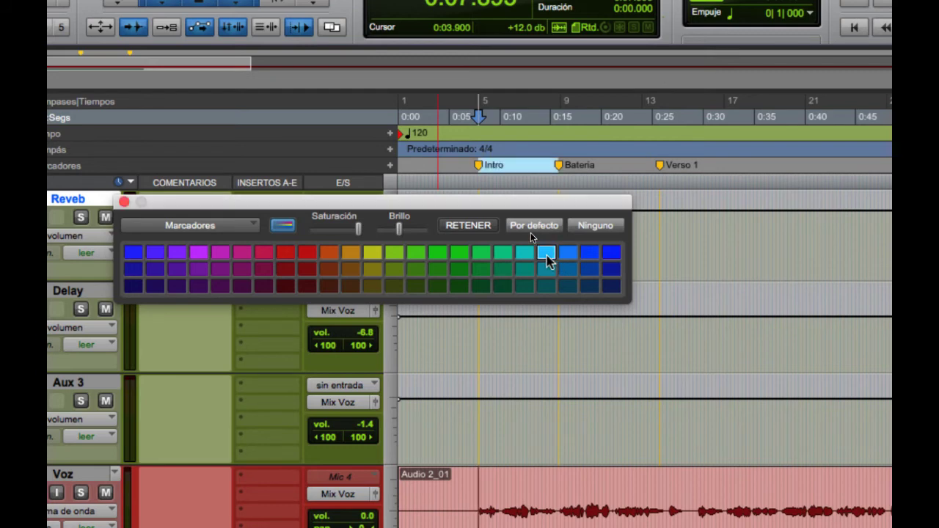
Try yellow on the Intro marker and set its color back to light blue.
{"action": "left_click", "coordinate": [561, 169]}
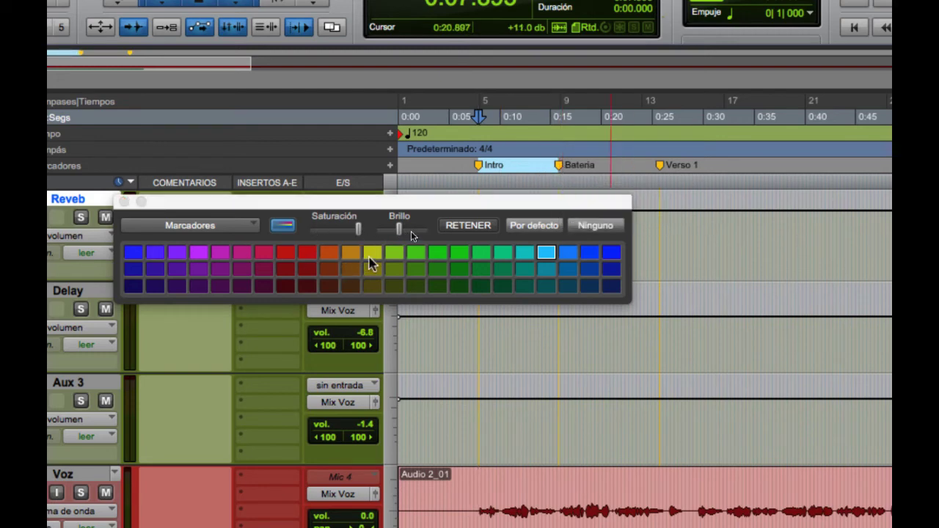
{"action": "left_click", "coordinate": [372, 252]}
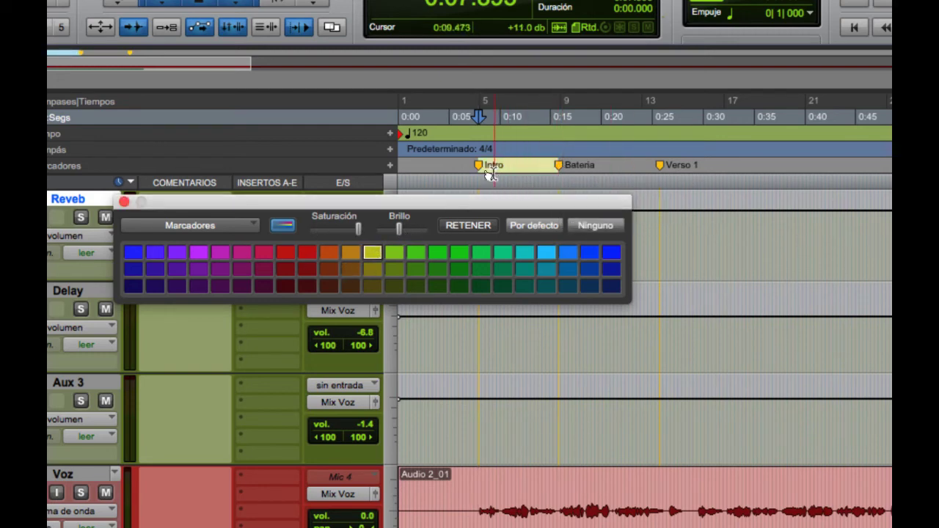
{"action": "left_click", "coordinate": [546, 252]}
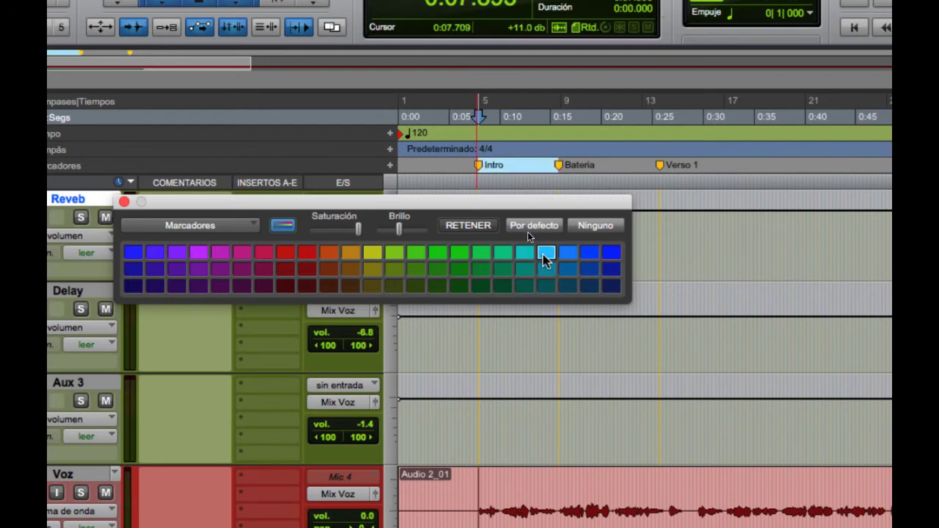
Color the Bateria marker yellow and the Verso 1 marker with the violet-blue swatch of the brightest row.
{"action": "left_click", "coordinate": [552, 182]}
{"action": "left_click", "coordinate": [563, 167]}
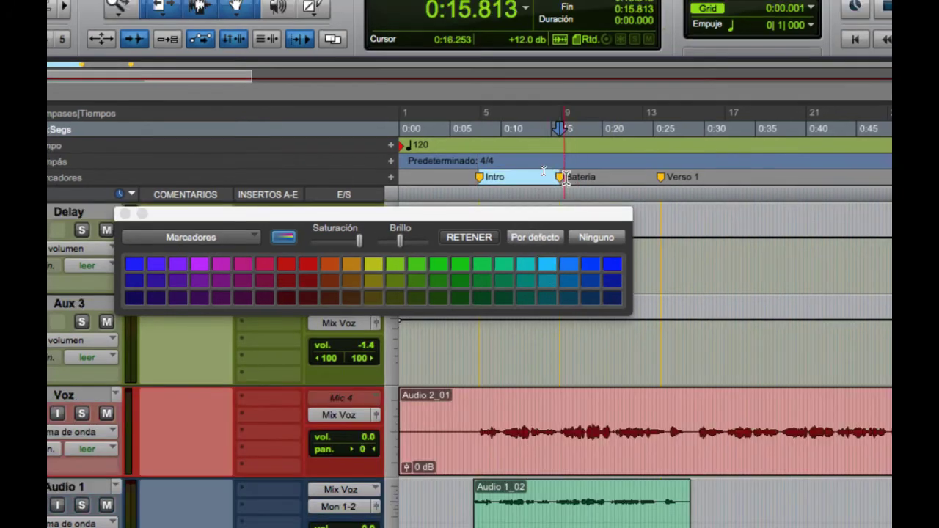
{"action": "left_click", "coordinate": [560, 179]}
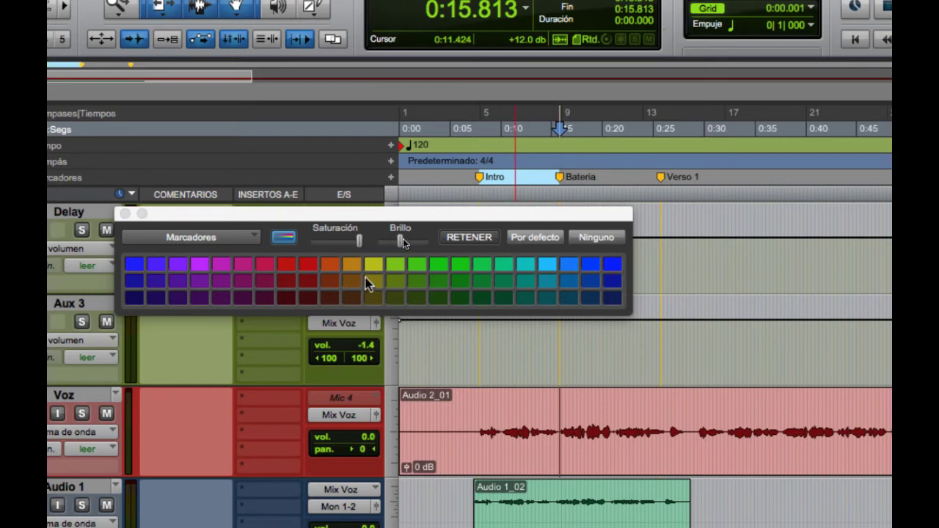
{"action": "left_click", "coordinate": [373, 264]}
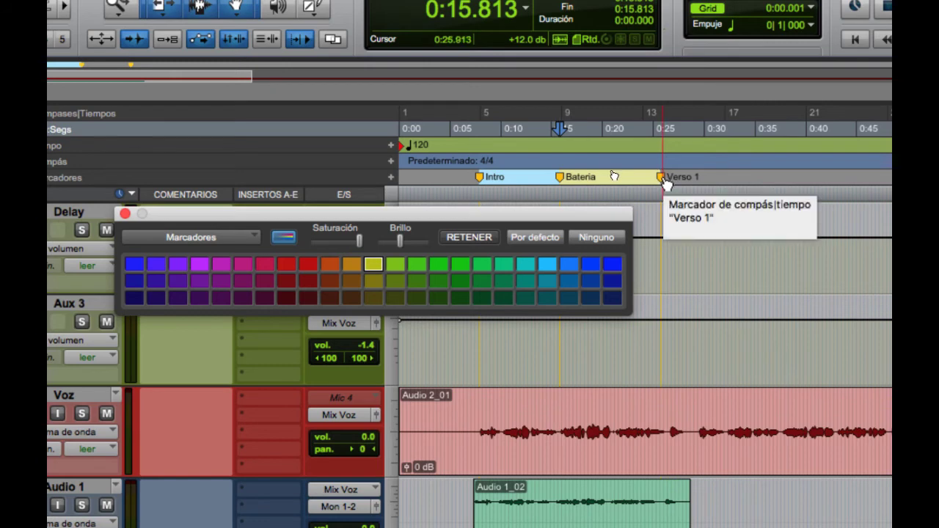
{"action": "left_click", "coordinate": [664, 183]}
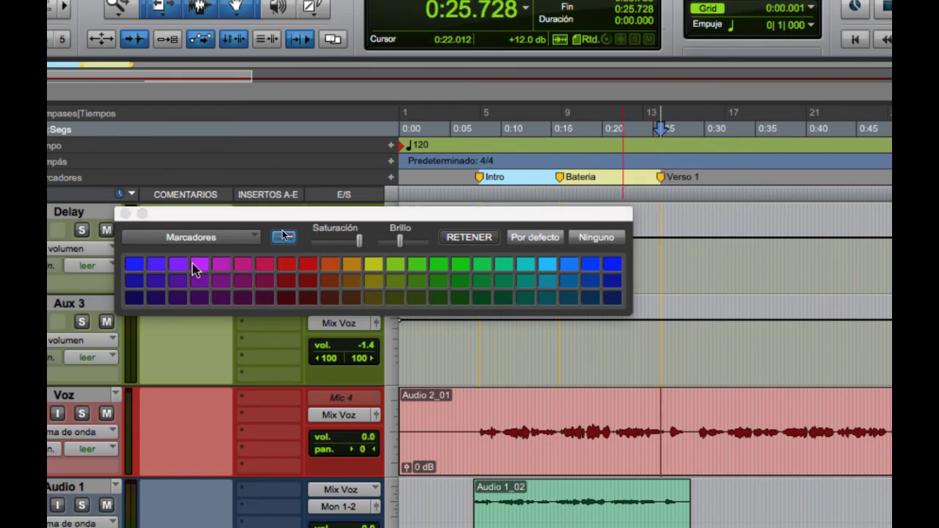
{"action": "left_click", "coordinate": [133, 266]}
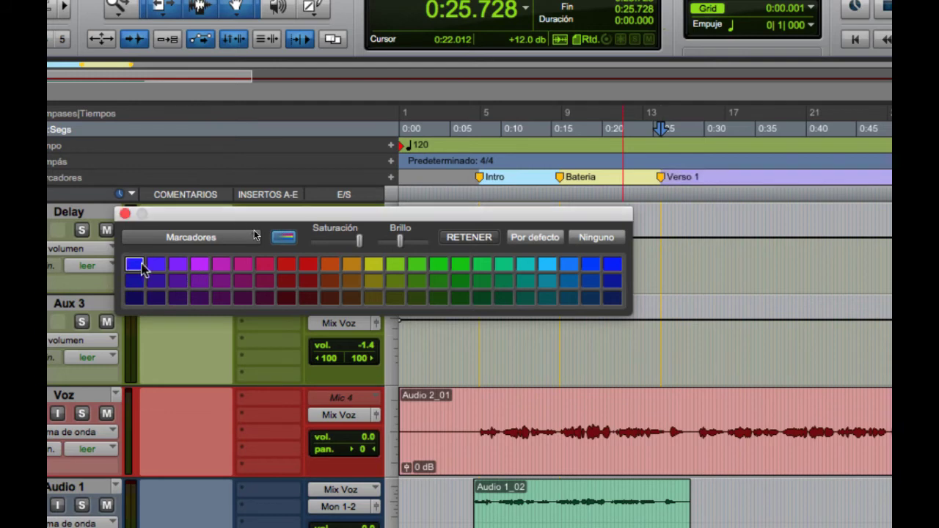
Review the color palette's target options, keep Marcadores as the target, and close the palette.
{"action": "left_click", "coordinate": [190, 240]}
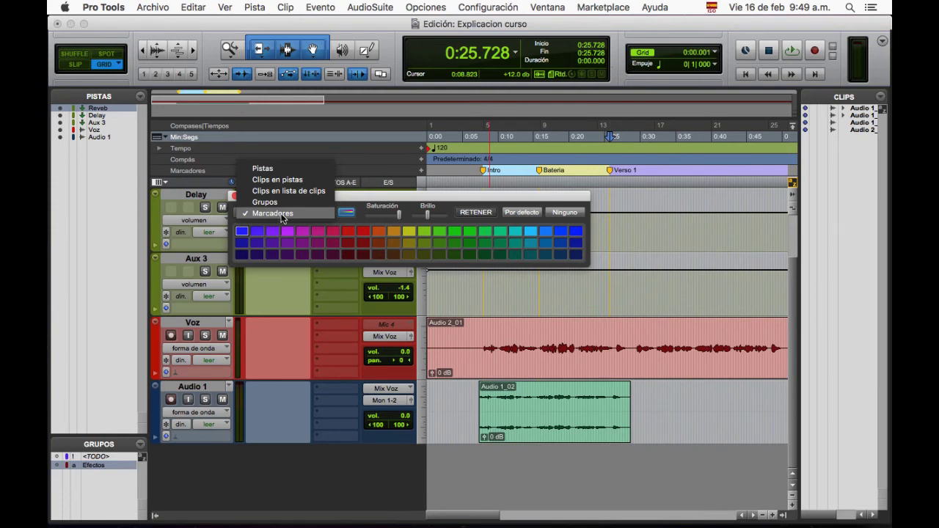
{"action": "left_click", "coordinate": [389, 198]}
{"action": "left_click", "coordinate": [282, 212]}
{"action": "left_click", "coordinate": [395, 198]}
{"action": "left_click", "coordinate": [234, 197]}
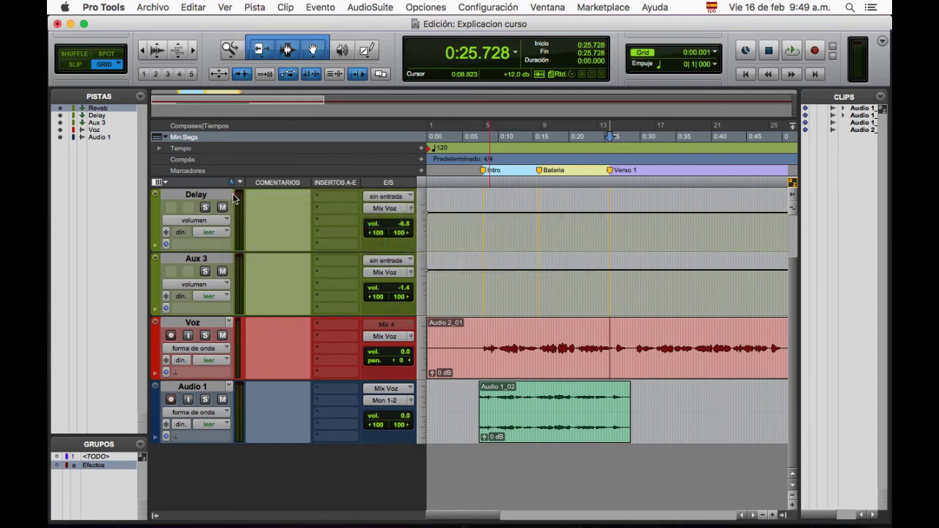
Review the Codificación de color options, including Mostrar siempre colores de marcadores, in the Visualización preferences and accept them.
{"action": "left_click", "coordinate": [490, 6]}
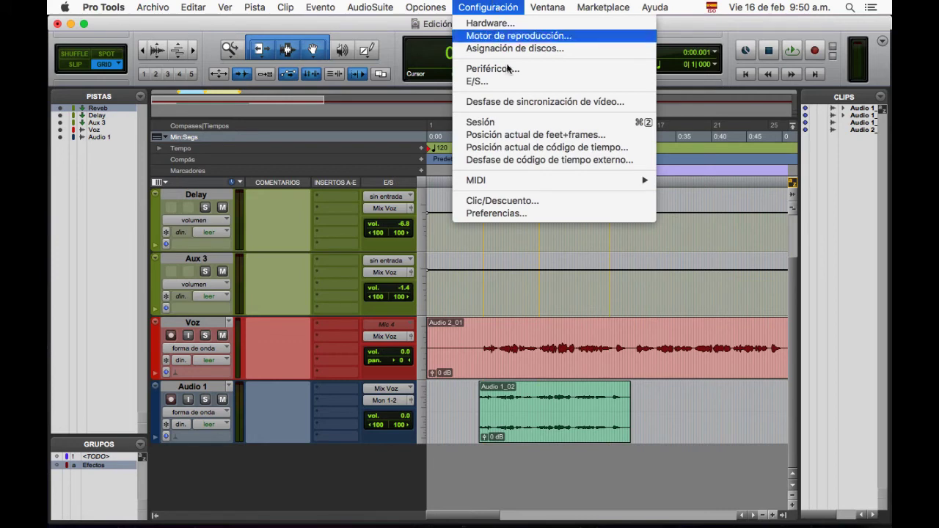
{"action": "left_click", "coordinate": [534, 214]}
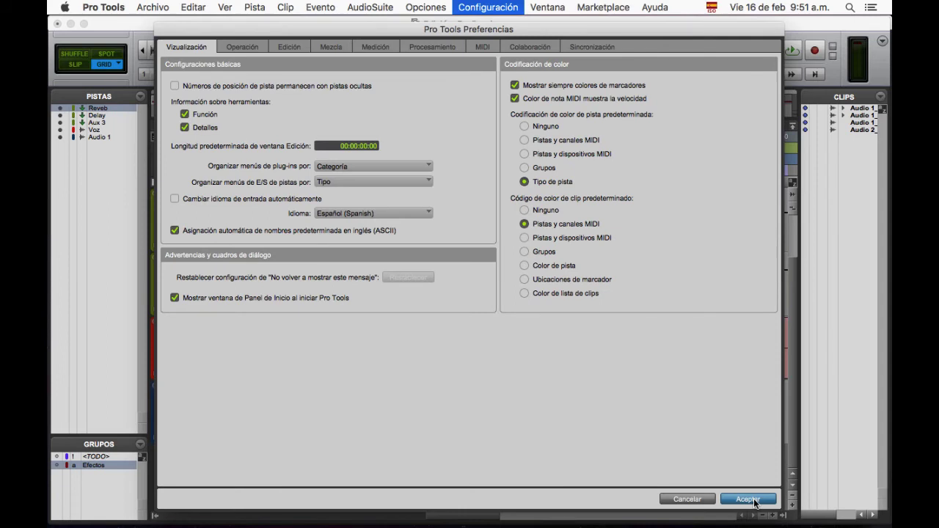
{"action": "left_click", "coordinate": [748, 499]}
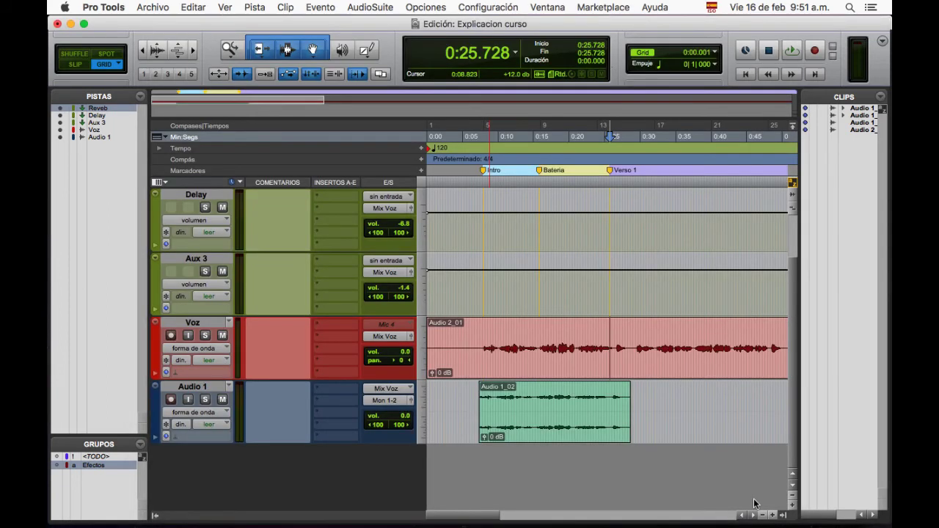
Open the color palette from the Delay track, look over its target options including Marcadores, and close the palette.
{"action": "double_click", "coordinate": [153, 220]}
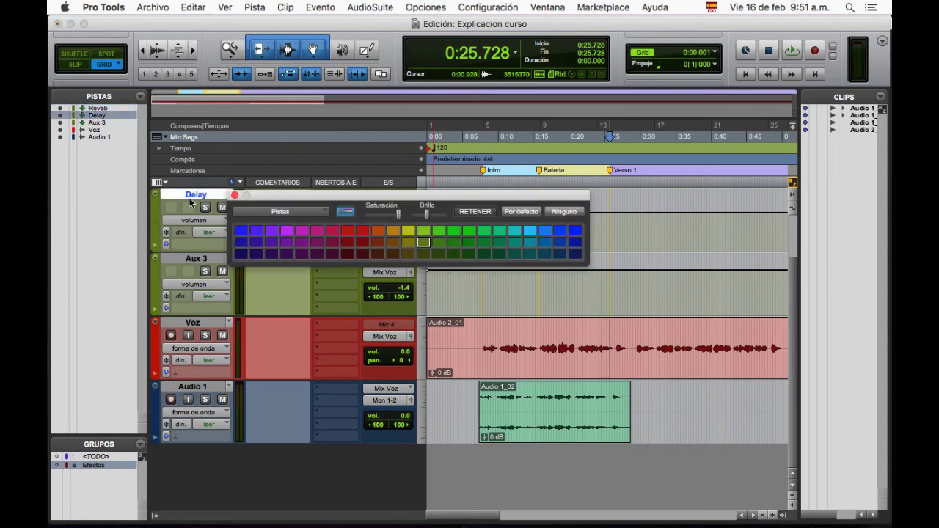
{"action": "left_click", "coordinate": [247, 216]}
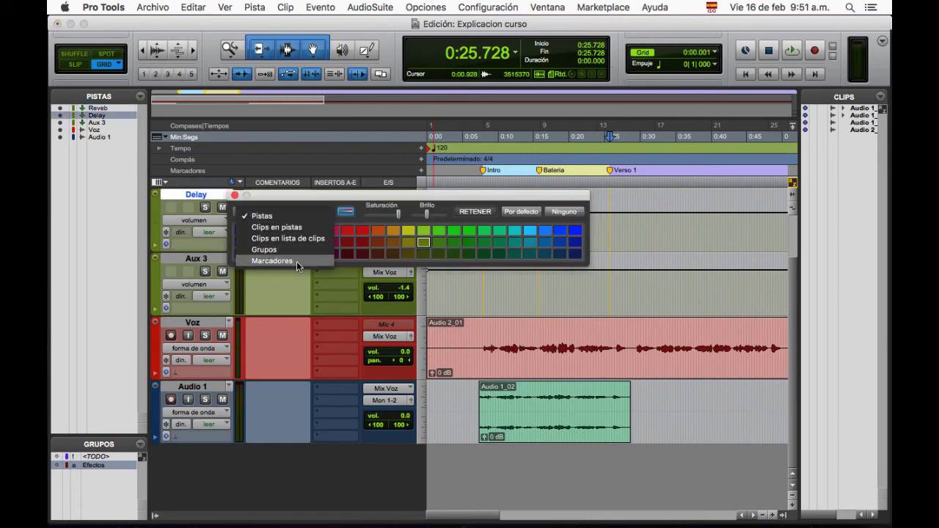
{"action": "left_click", "coordinate": [248, 200]}
{"action": "left_click", "coordinate": [247, 196]}
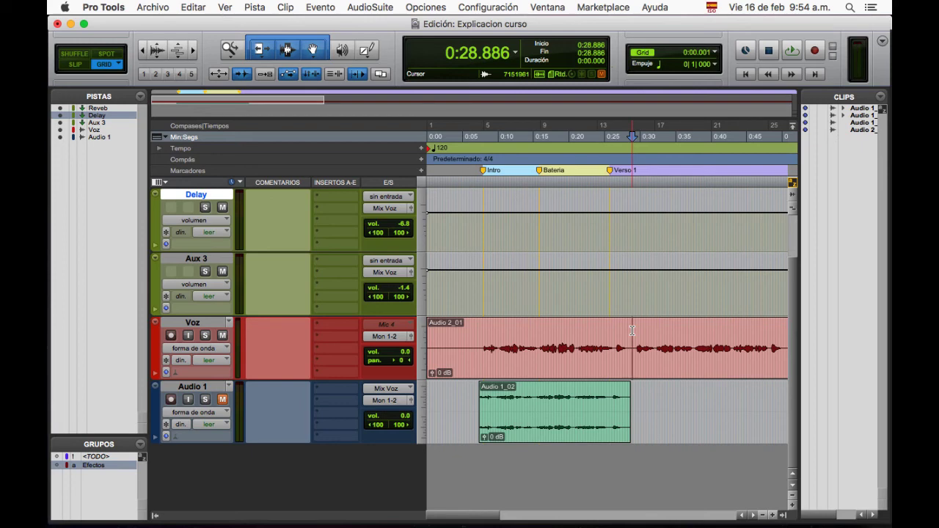
Play the session, jump to the Bateria, Intro and Verso 1 markers in turn during playback, and stop.
{"action": "key", "text": "space"}
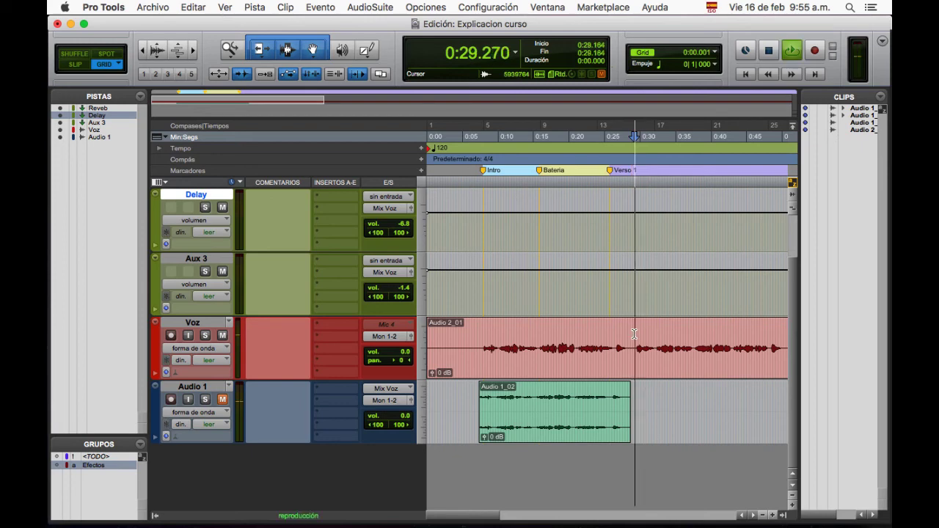
{"action": "left_click", "coordinate": [546, 171]}
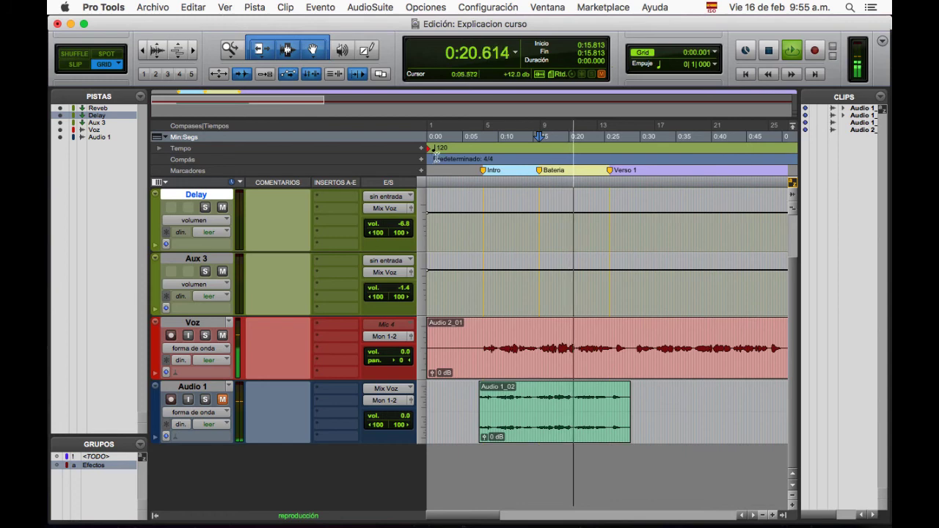
{"action": "left_click", "coordinate": [488, 170]}
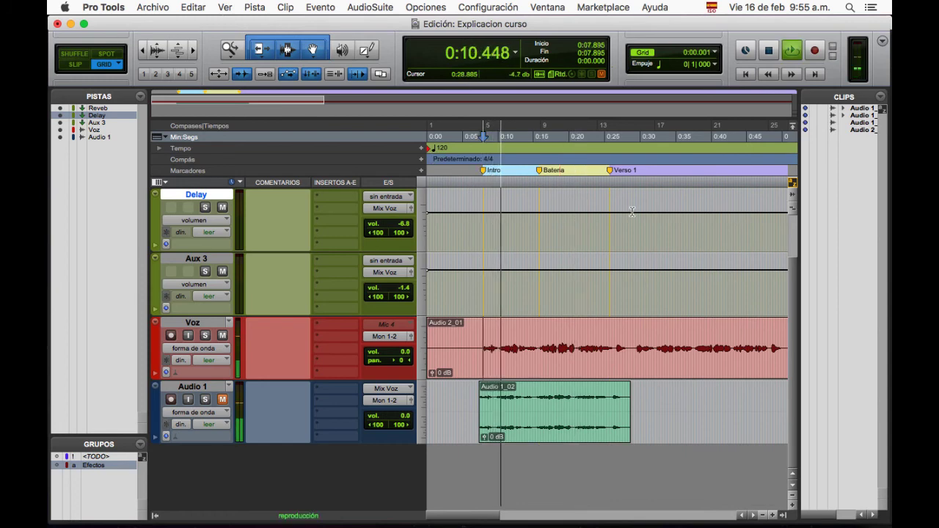
{"action": "left_click", "coordinate": [611, 171]}
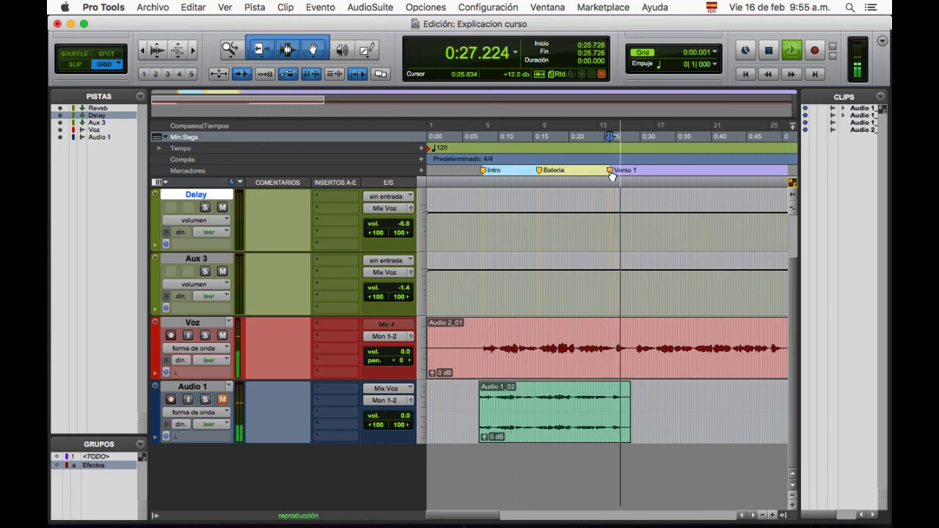
{"action": "key", "text": "space"}
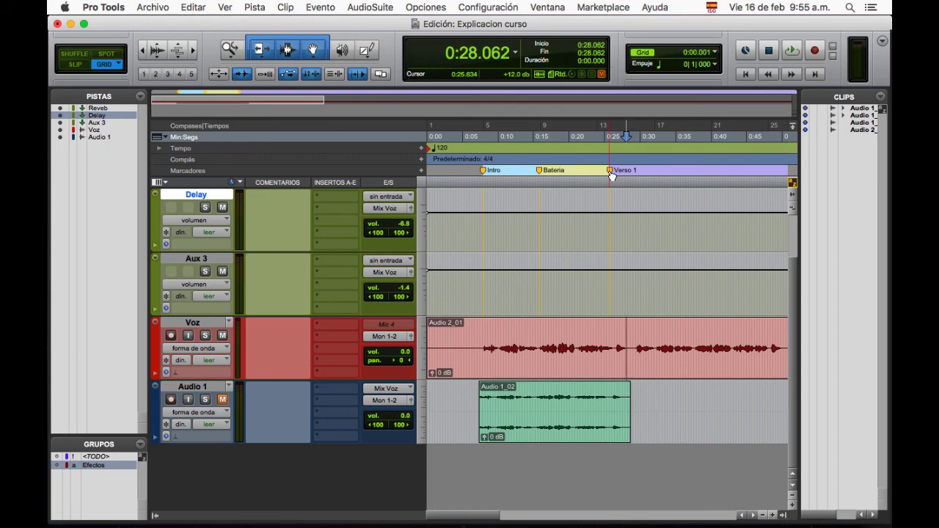
Resume playback from the current position, jump back to the Intro marker, and stop playback.
{"action": "key", "text": "space"}
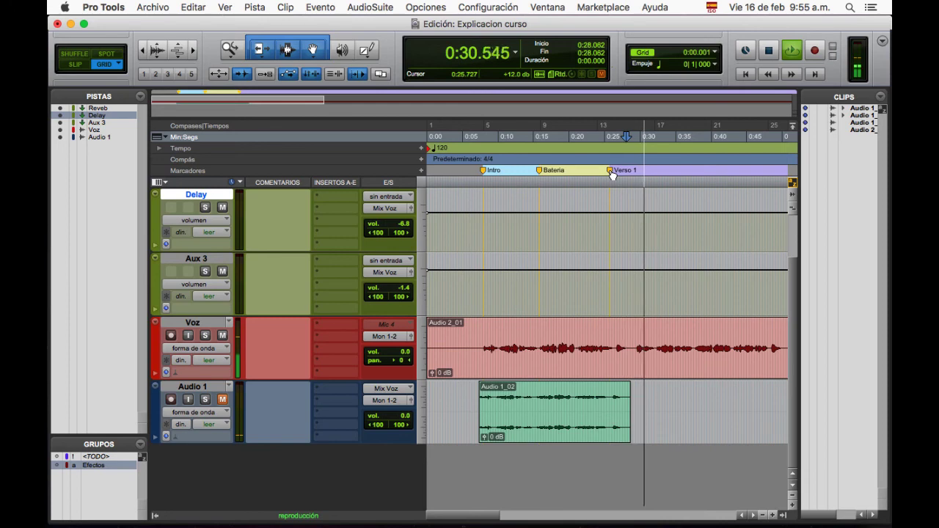
{"action": "left_click", "coordinate": [486, 171]}
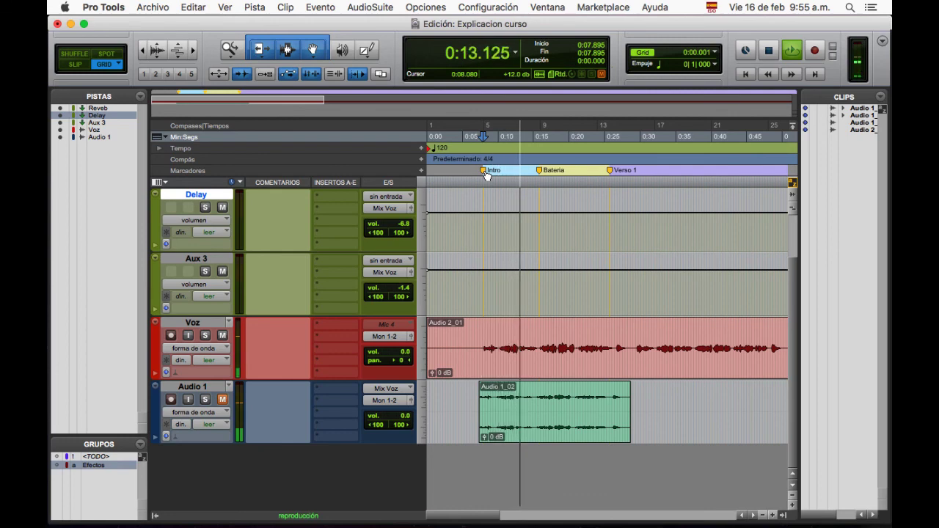
{"action": "key", "text": "space"}
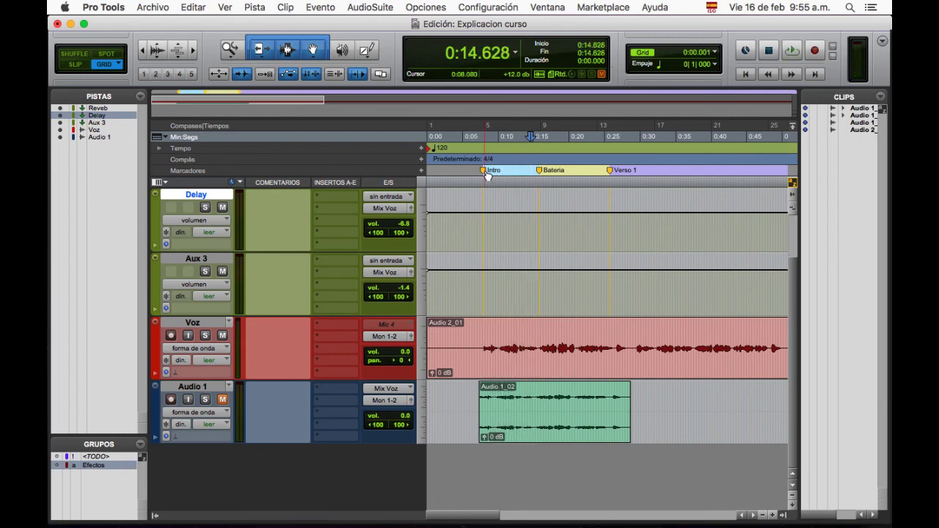